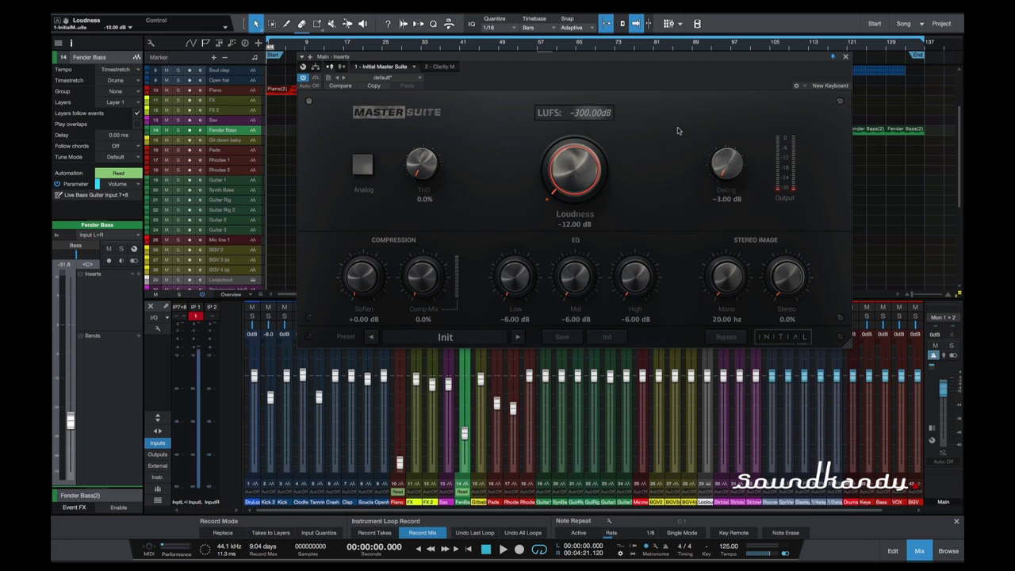
Compare the sound with Analog on and off, leave it off, and reset Soften to +0.00 dB
left_click(363, 165)
left_click(363, 164)
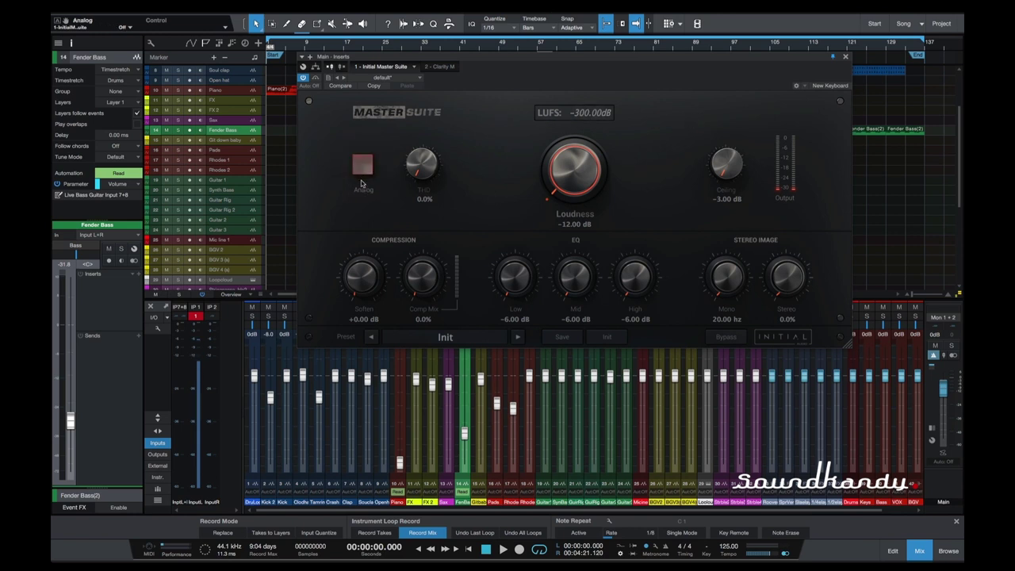
left_click(362, 164)
left_click(363, 164)
left_click(369, 192)
left_click_drag(357, 286, 354, 238)
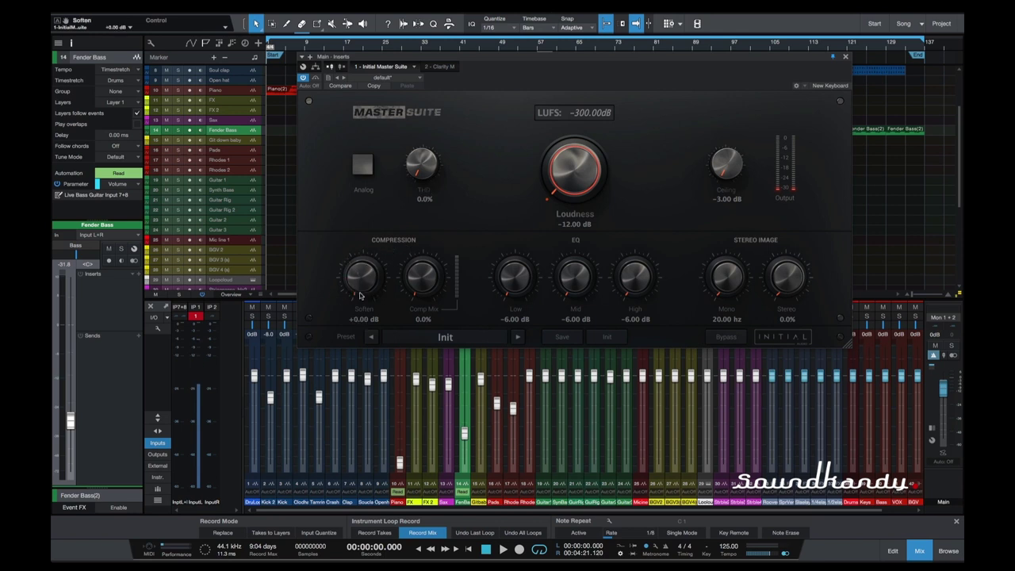
double_click(361, 274)
Set the Mono frequency to about 40 Hz and push Loudness up to +24 dB
left_click_drag(720, 295, 692, 155)
left_click_drag(718, 269, 741, 329)
left_click_drag(722, 278, 718, 267)
mouse_move(718, 267)
left_mouse_down()
mouse_move(718, 283)
mouse_move(715, 275)
left_mouse_up()
mouse_move(583, 182)
left_mouse_down()
mouse_move(552, 97)
mouse_move(565, 183)
left_mouse_up()
Bring the Loudness knob down to -4.32 dB and start playback of the song
scroll(571, 165, "up", 5)
scroll(558, 169, "up", 2)
scroll(559, 169, "down", 2)
scroll(560, 178, "down", 1)
key("space")
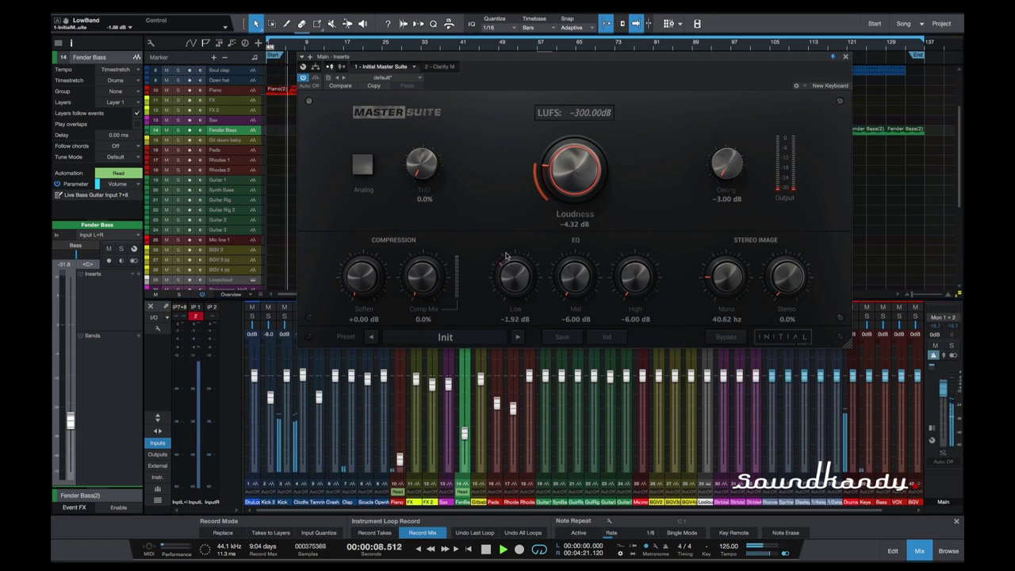
Set EQ Low/Mid/High to -0.19/-0.11/+0.12 dB, Ceiling to -0.86 dB and Loudness to +5.42 dB
left_click_drag(509, 284, 575, 244)
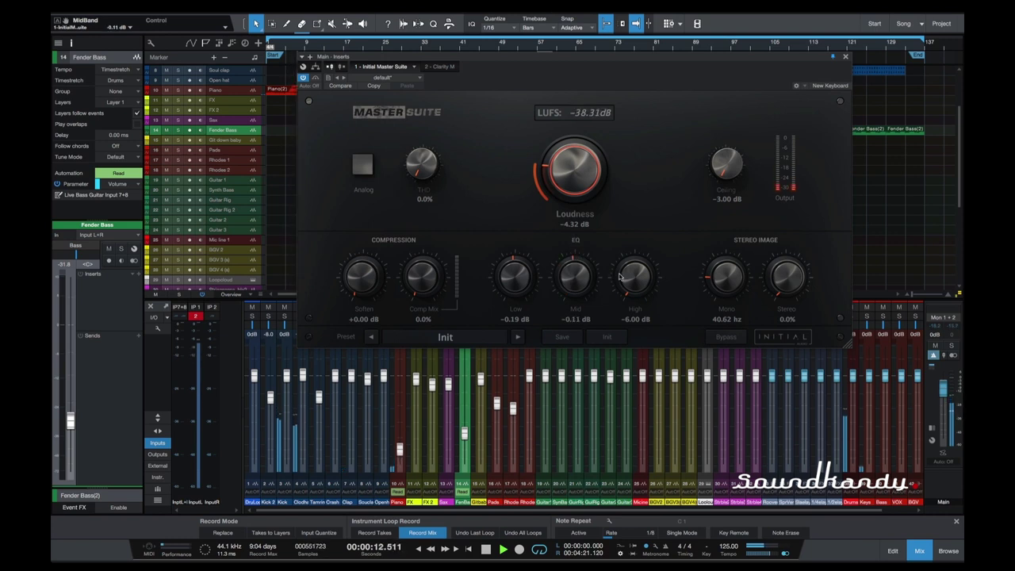
left_click_drag(621, 276, 629, 237)
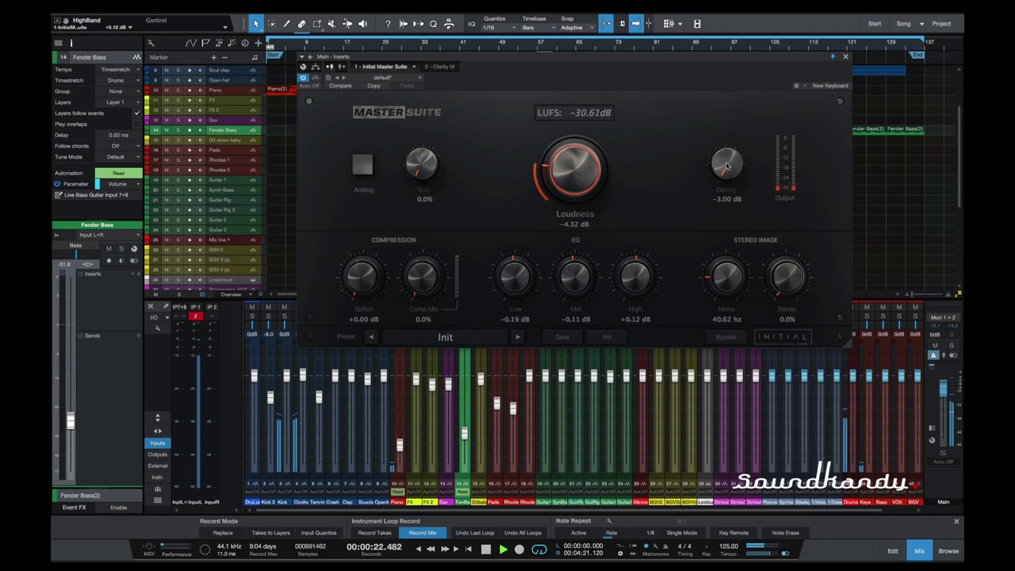
left_click_drag(737, 178, 724, 150)
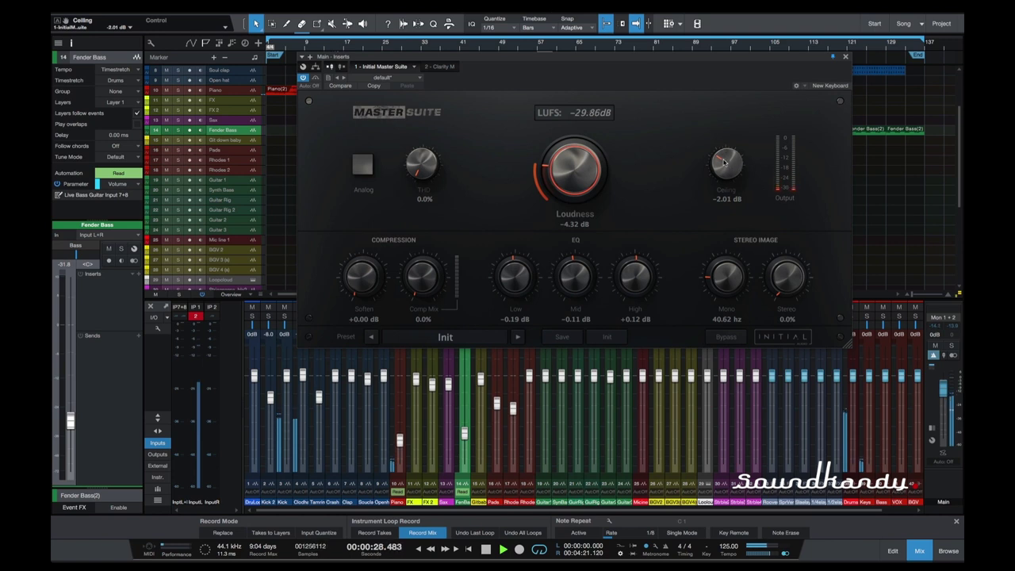
left_click_drag(722, 159, 724, 143)
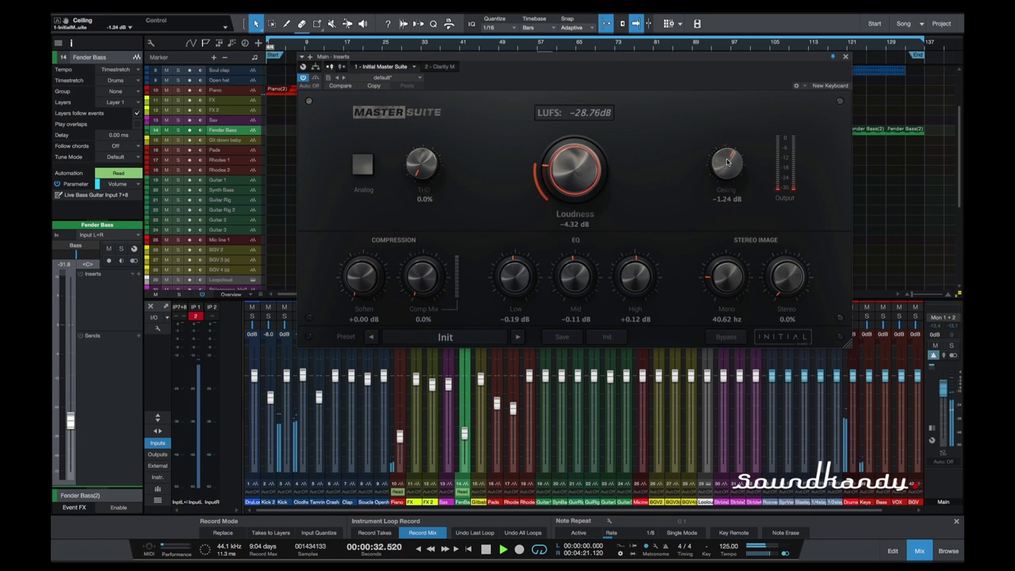
left_click_drag(728, 160, 728, 152)
left_click_drag(569, 170, 566, 148)
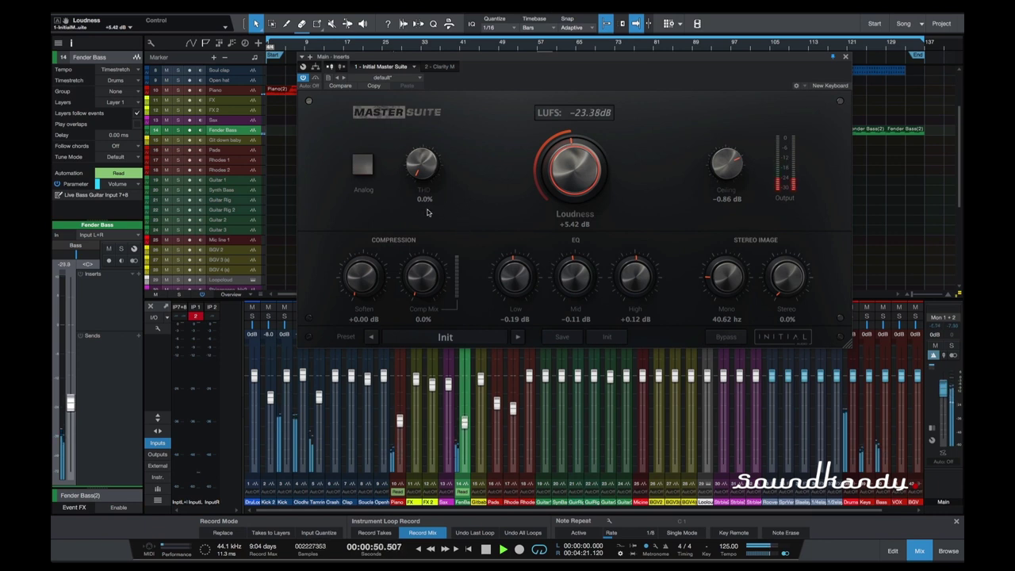
Enable the Analog character and restart playback to hear it
left_click(362, 164)
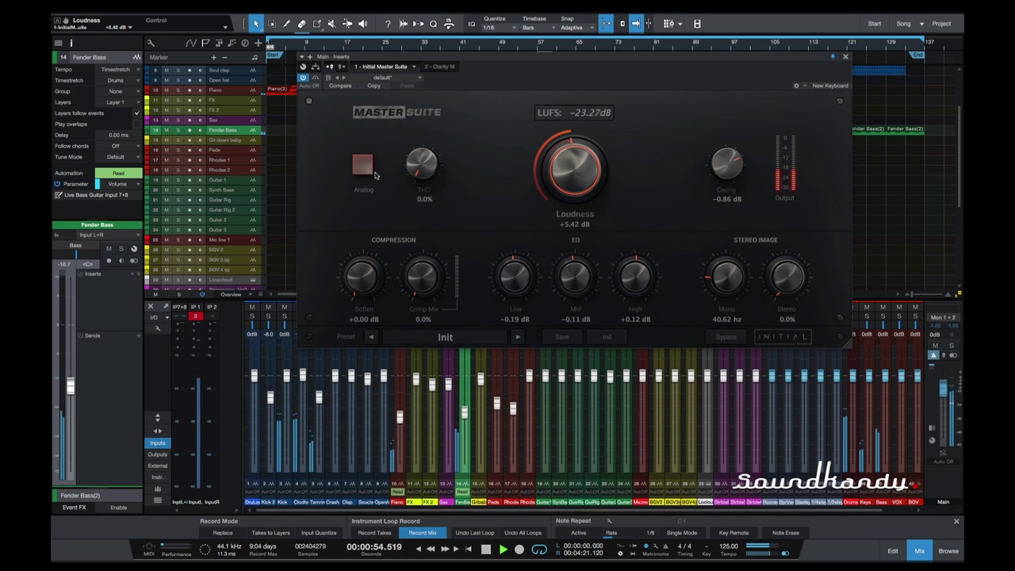
left_click(370, 170)
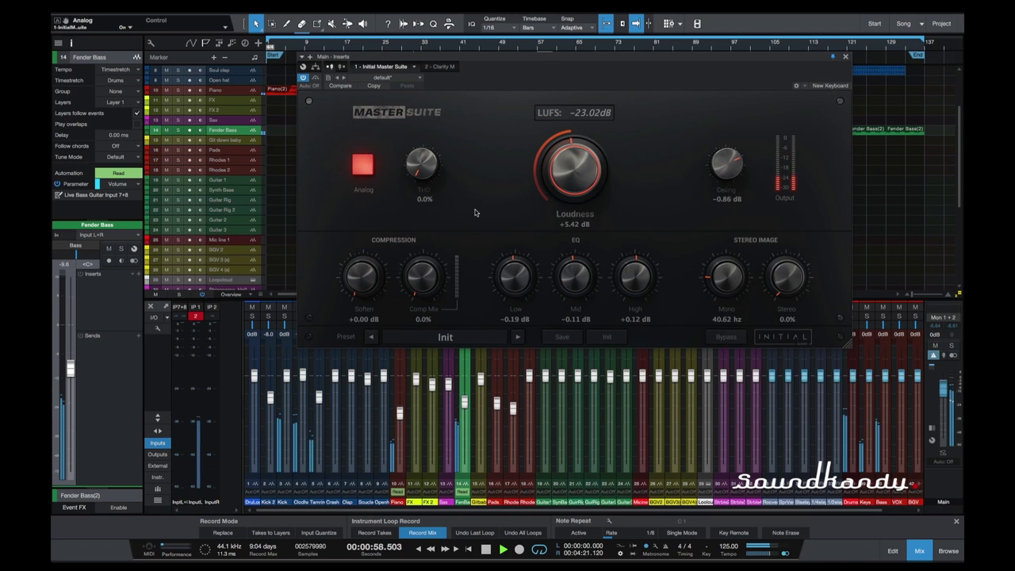
key("space")
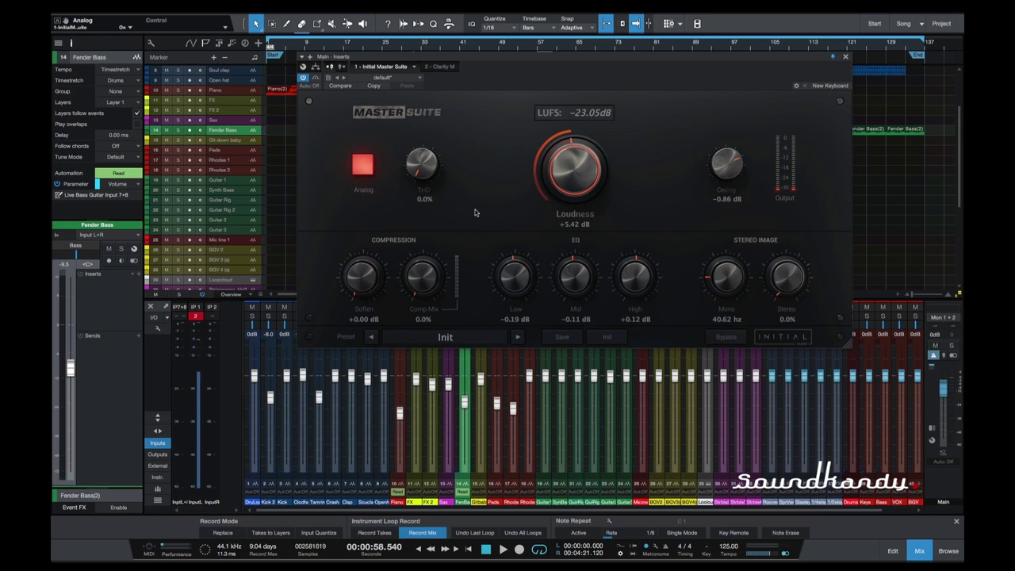
key("space")
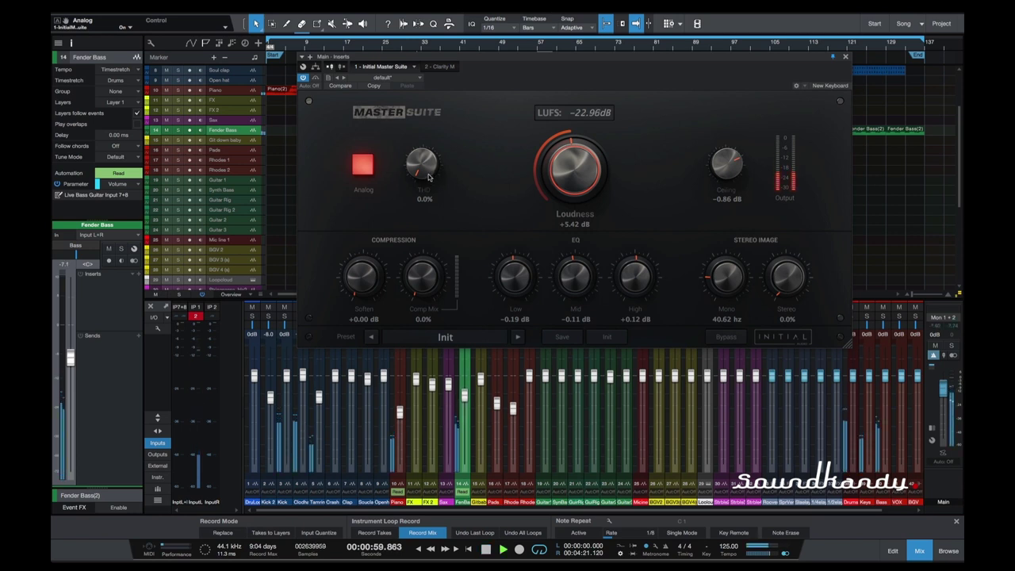
scroll(423, 164, "up", 3)
Boost the EQ to Low +2.68, Mid +1.54, High +4.19 dB and raise compression mix to 42.2%
scroll(423, 163, "up", 4)
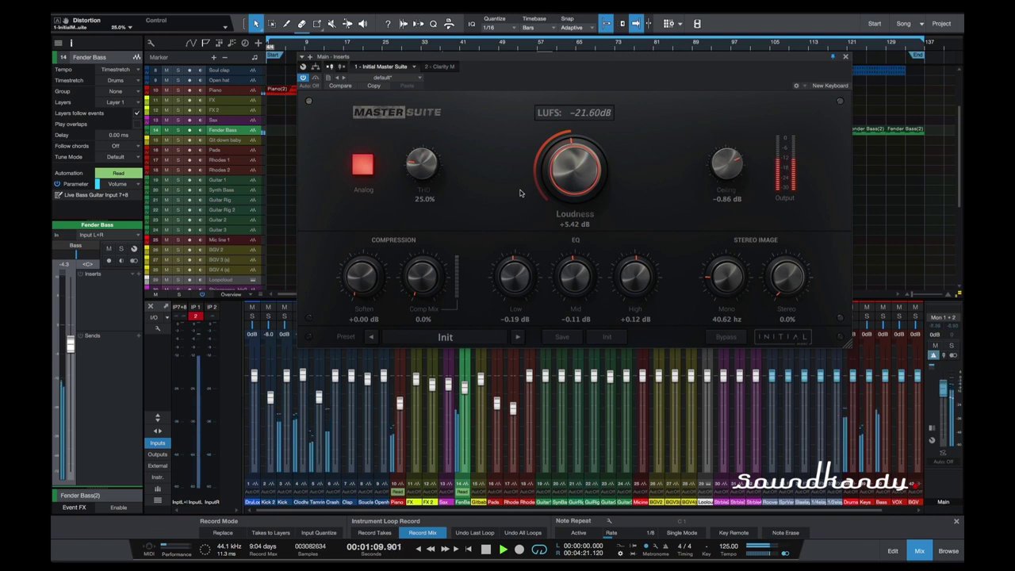
left_click_drag(632, 276, 578, 260)
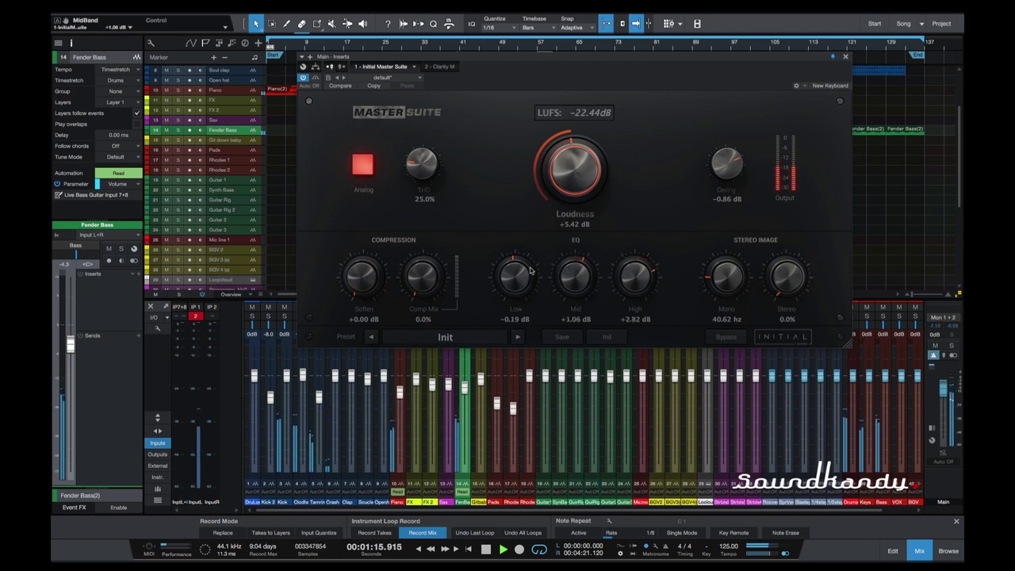
left_click_drag(520, 272, 522, 259)
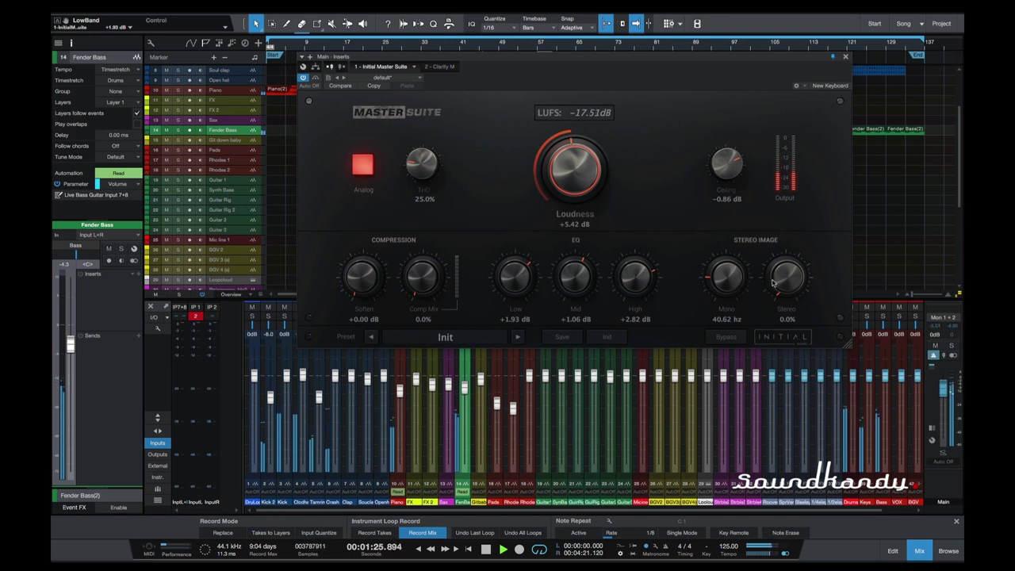
scroll(608, 283, "up", 5)
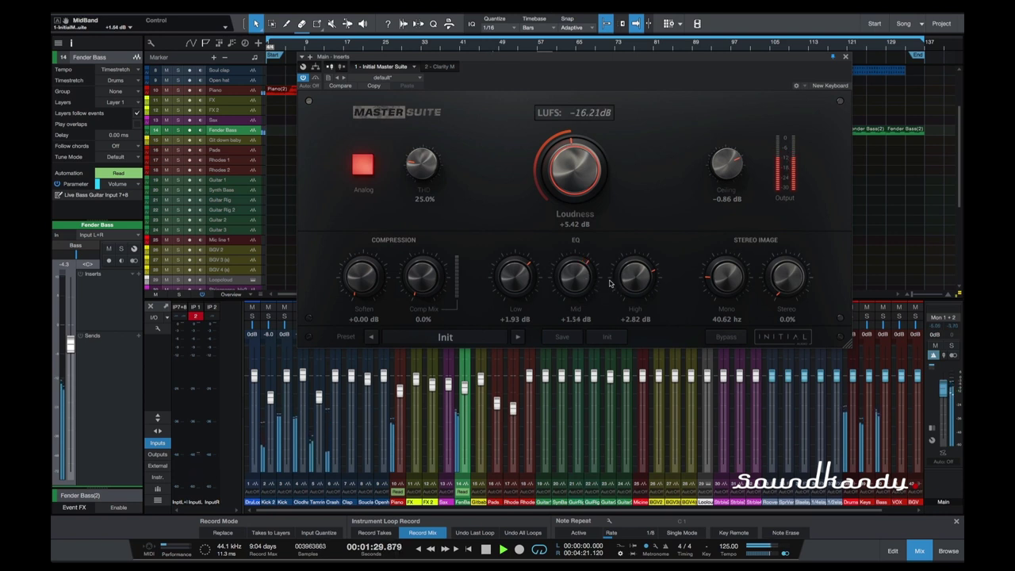
scroll(641, 278, "up", 10)
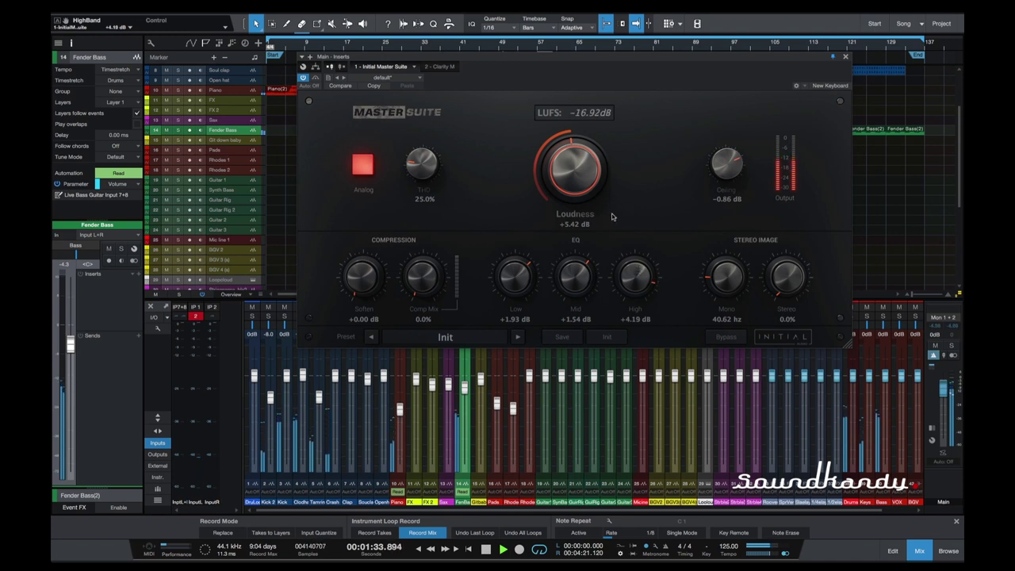
scroll(524, 275, "up", 6)
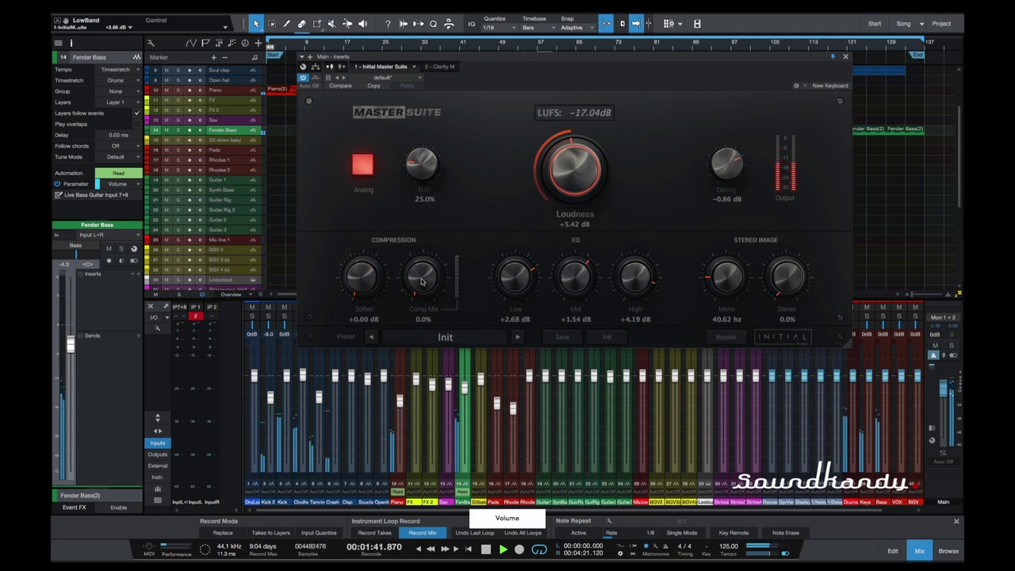
left_click_drag(423, 277, 422, 245)
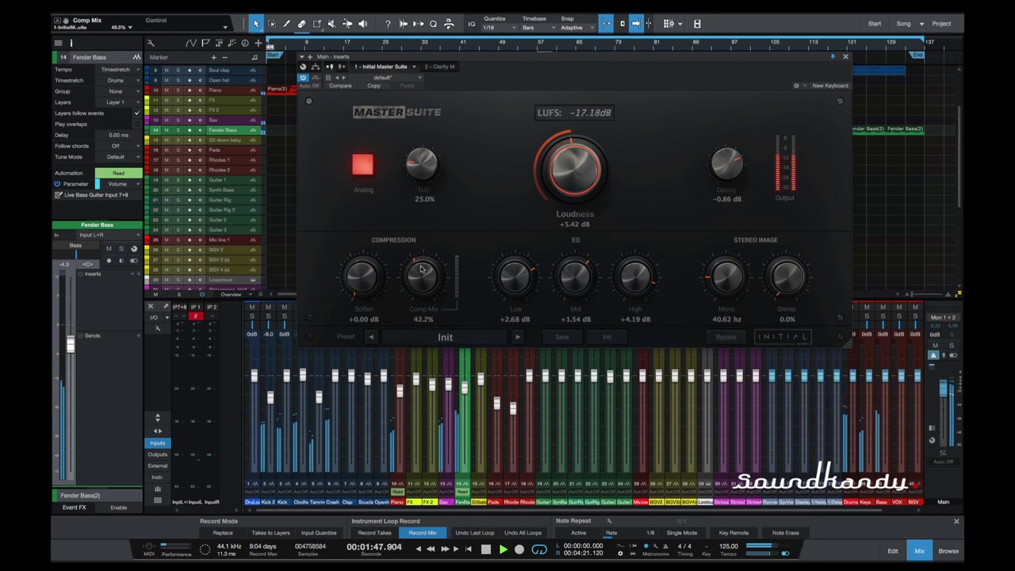
Set Comp Mix to 61.1%, Soften to +1.07 dB, Loudness to +4.64 dB, and Low EQ to +3.33 dB
left_click_drag(363, 284, 359, 267)
left_click_drag(422, 276, 420, 267)
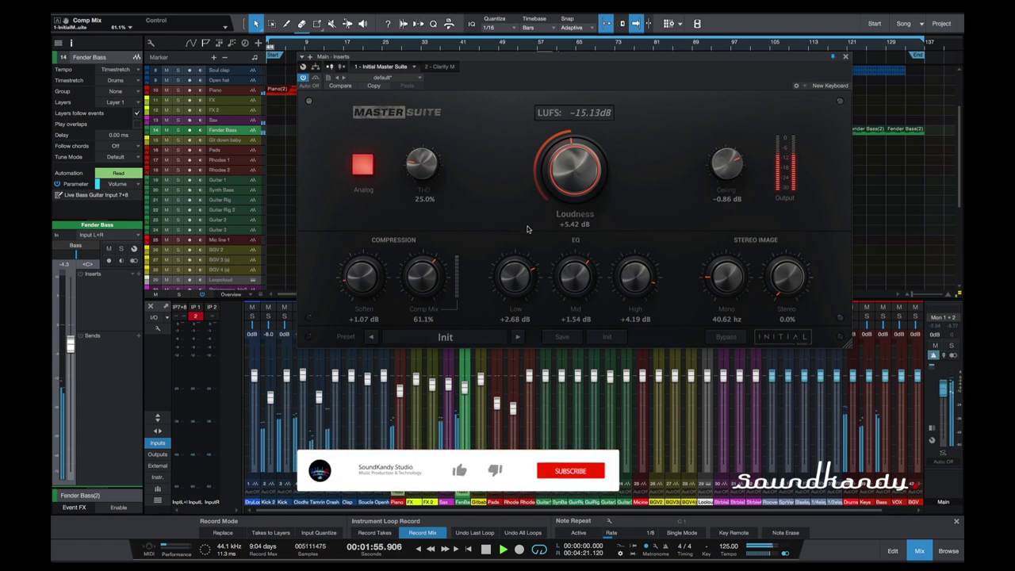
left_click_drag(582, 193, 583, 208)
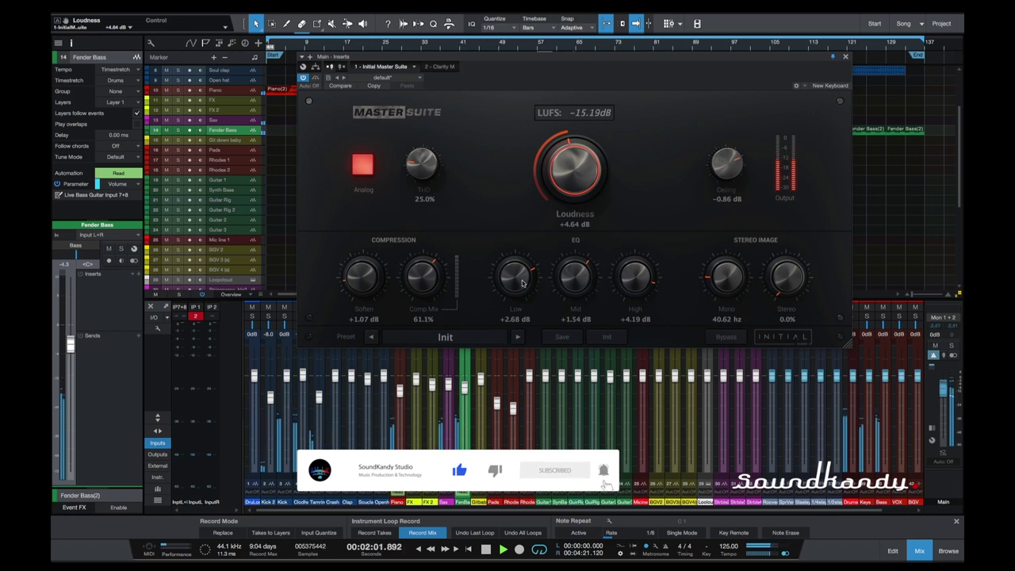
left_click_drag(522, 282, 572, 276)
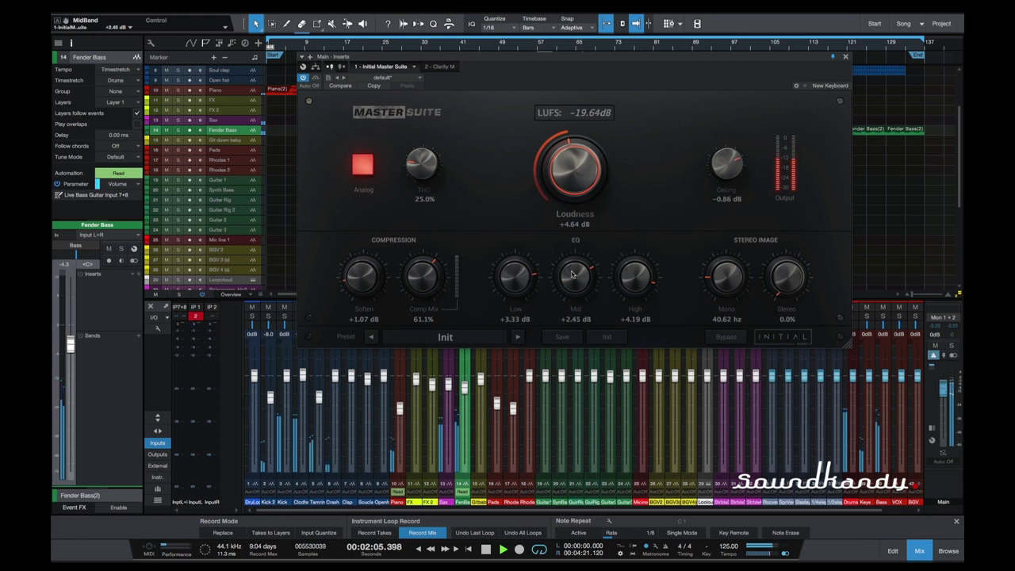
left_click(364, 169)
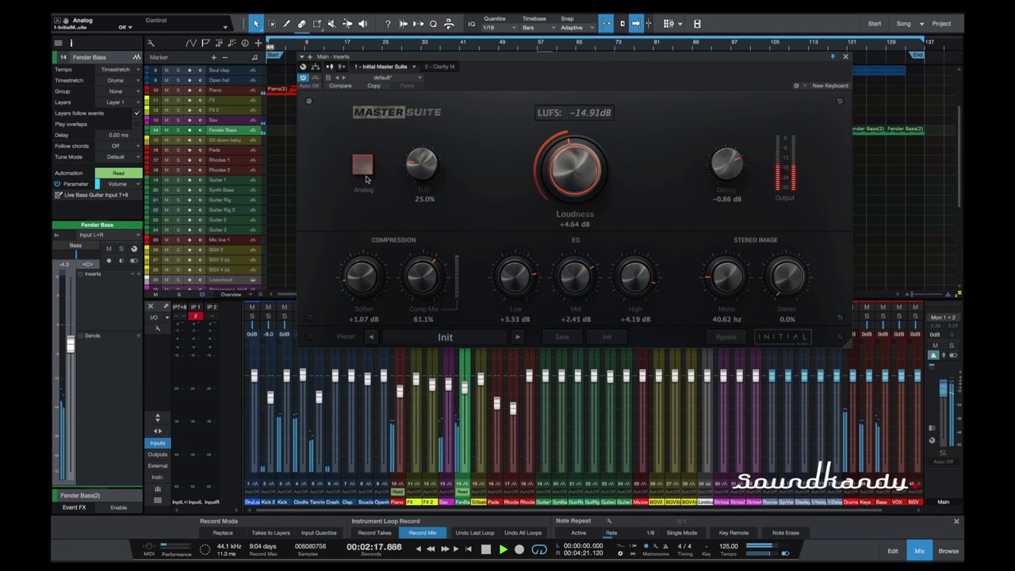
left_click(364, 169)
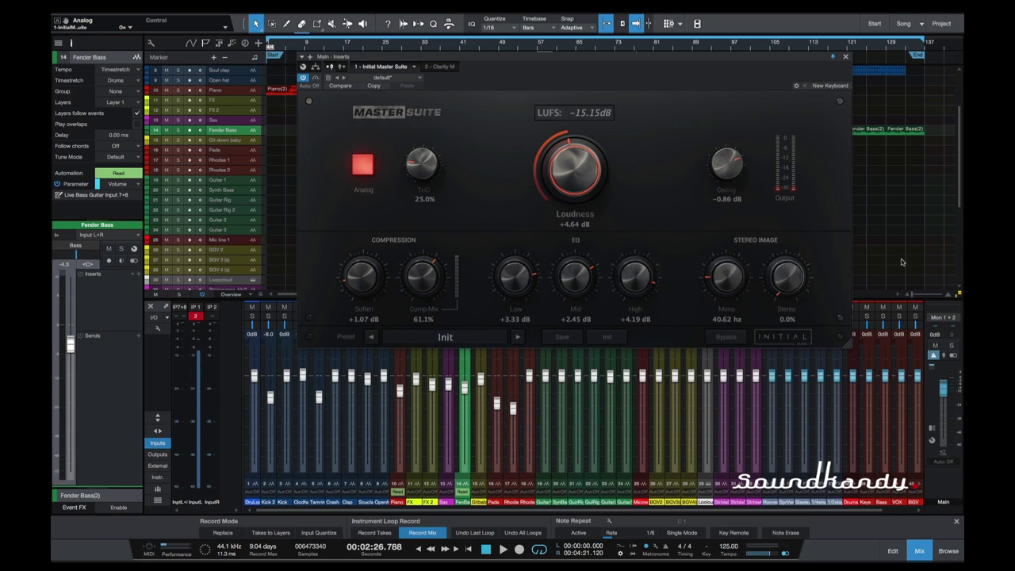
During playback, widen Stereo to 71.9% and nudge Loudness to +4.59 dB
key("space")
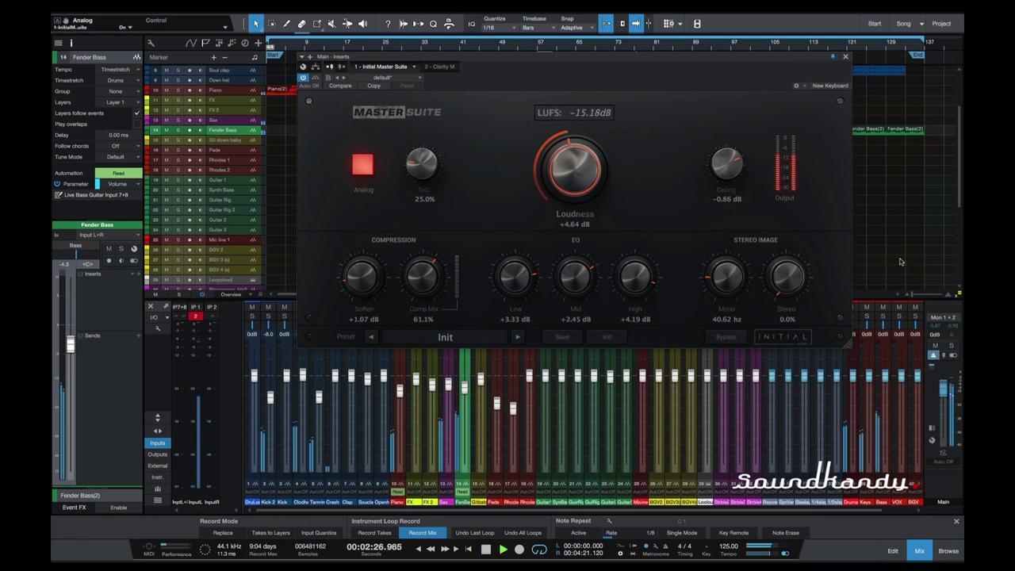
left_click_drag(793, 288, 791, 246)
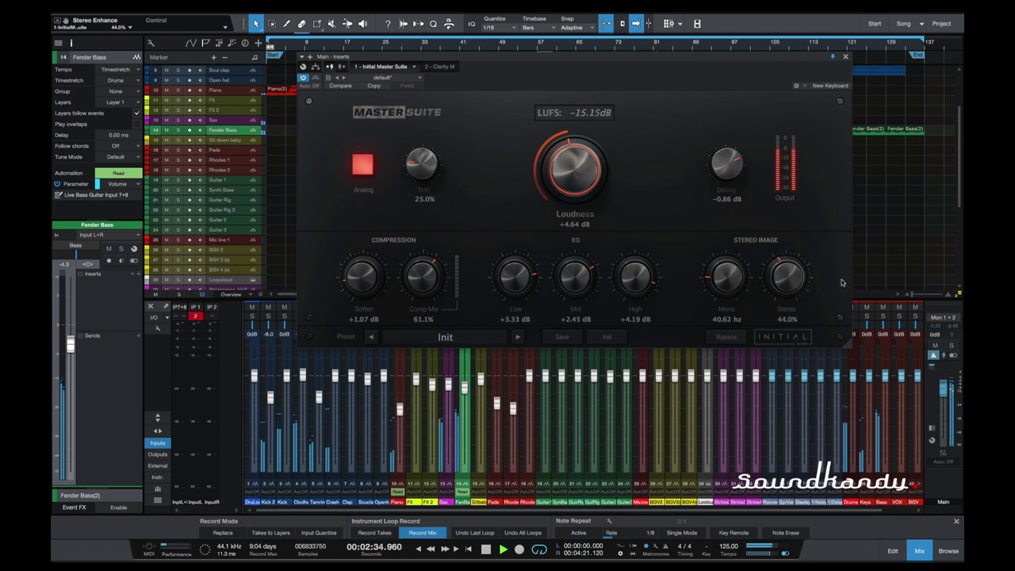
left_click_drag(791, 282, 792, 260)
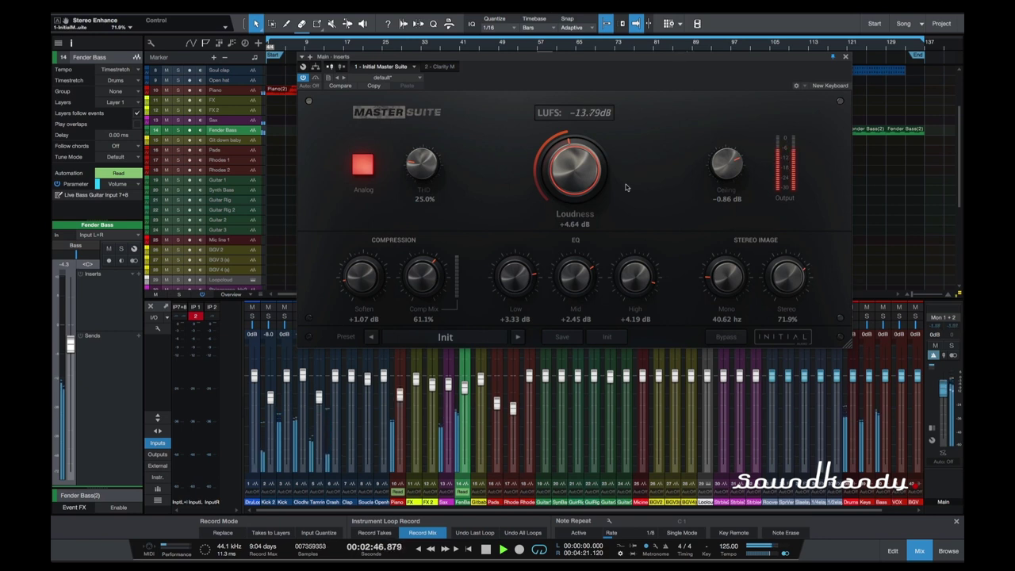
left_click_drag(558, 162, 565, 162)
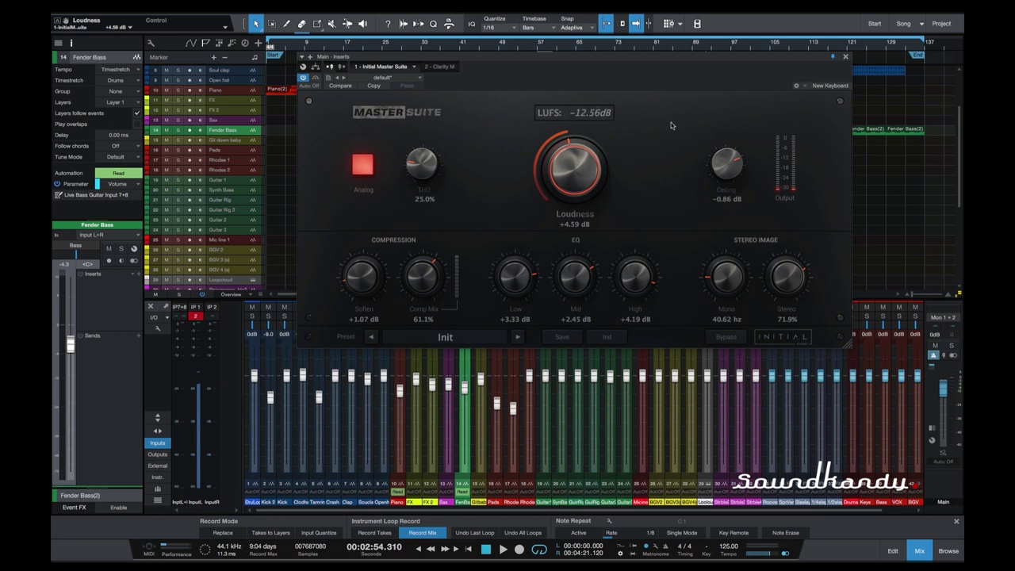
key("space")
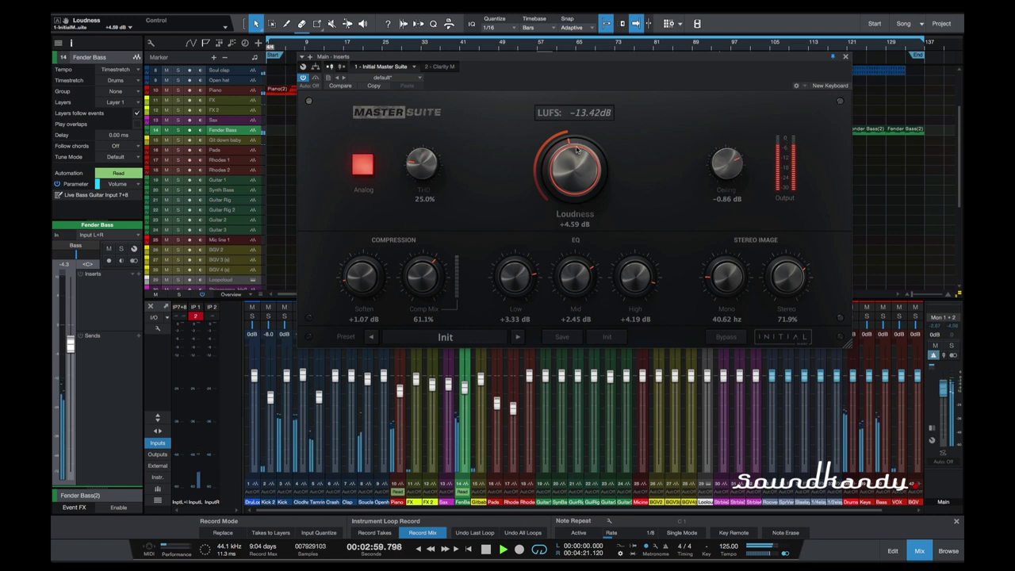
Drop Loudness to +3.74 dB for about -15 LUFS and raise THD to 32.7%
left_click_drag(578, 150, 565, 167)
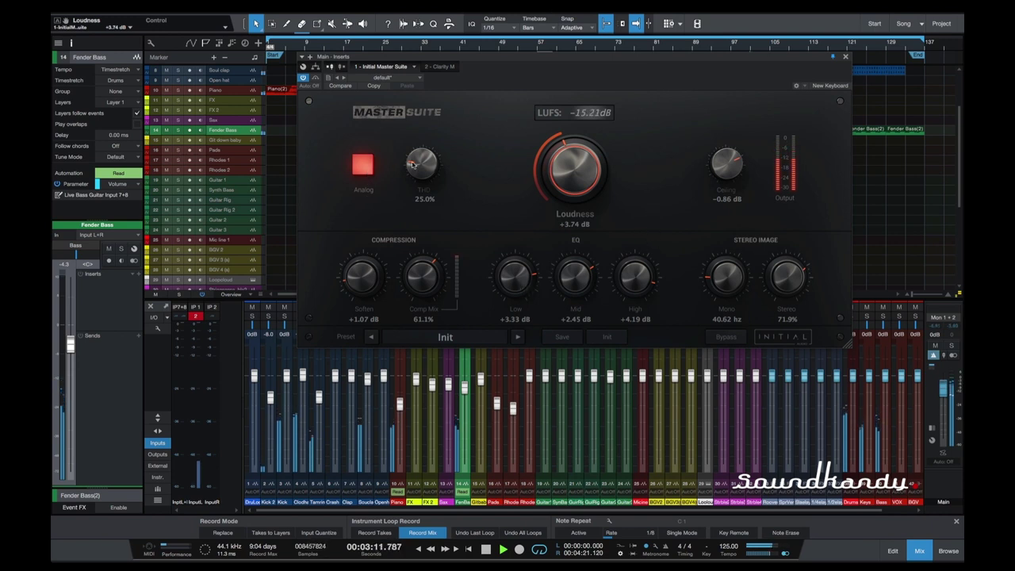
left_click_drag(412, 164, 412, 153)
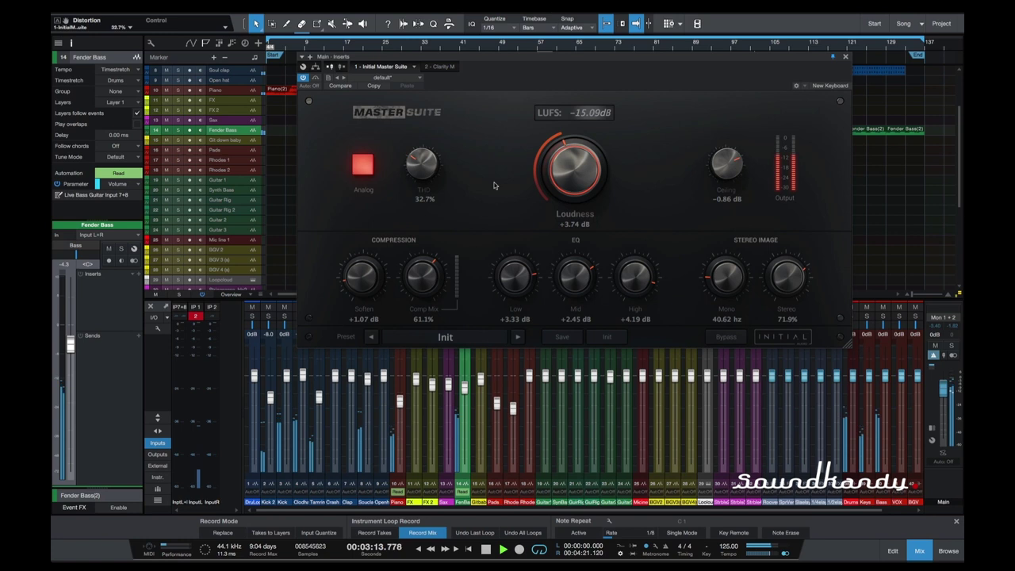